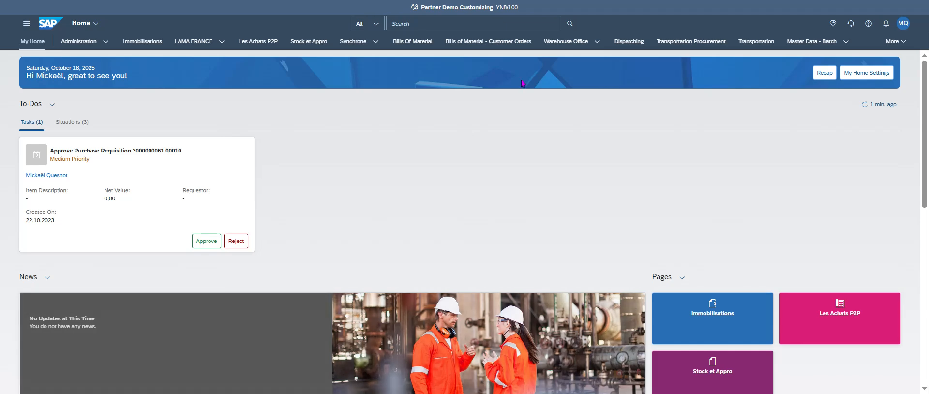
Find and open the Create Supplier Invoice app, and decline reusing the data from the existing draft
{"action": "left_click", "coordinate": [446, 21]}
{"action": "type", "text": "Create Supplier Invoice"}
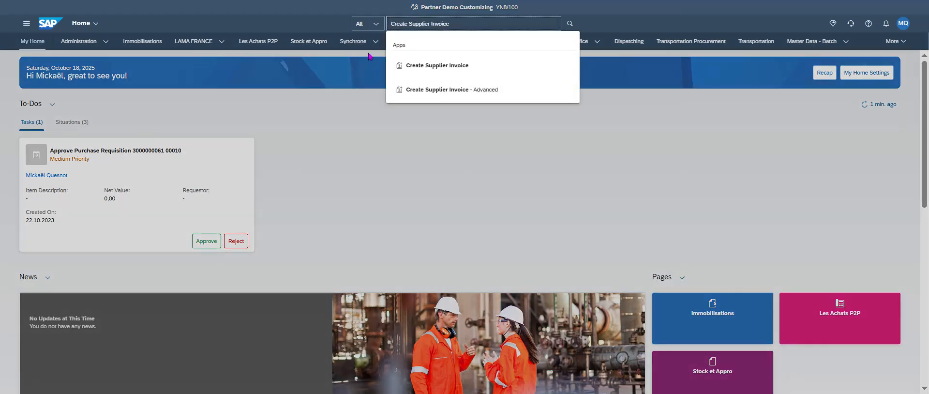
{"action": "left_click", "coordinate": [464, 69]}
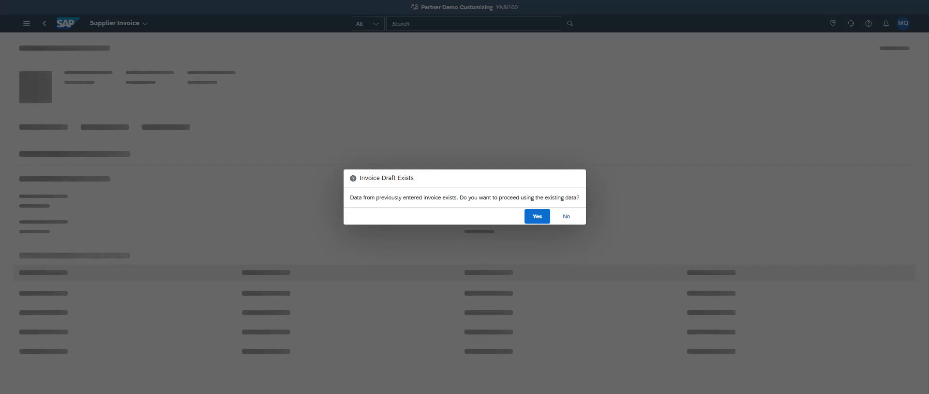
{"action": "left_click", "coordinate": [356, 327]}
{"action": "left_click", "coordinate": [562, 215]}
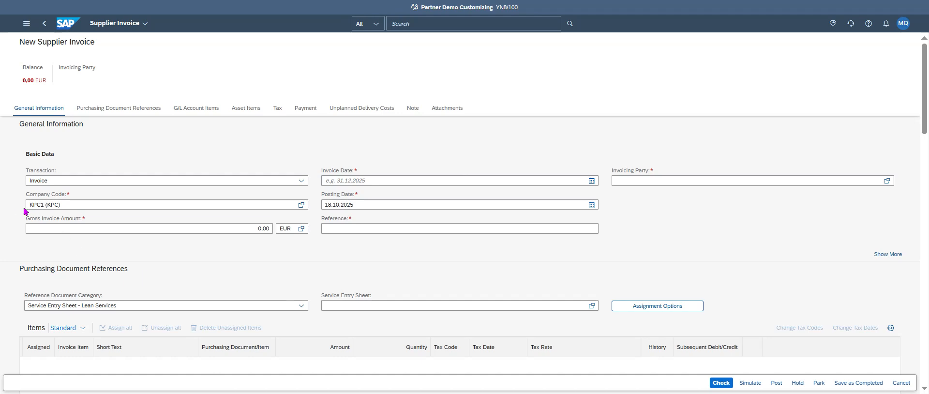
Set the gross invoice amount to 1000 EUR and copy the posting date 18.10.2025 into the invoice date
{"action": "left_click", "coordinate": [247, 228]}
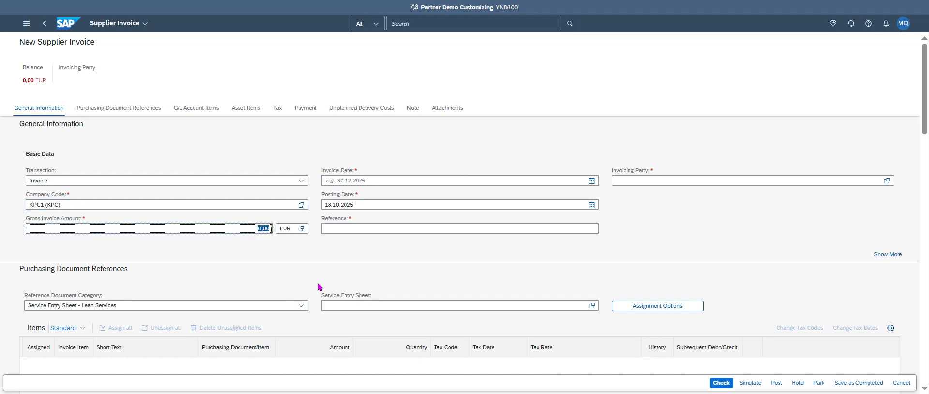
{"action": "type", "text": "1.000"}
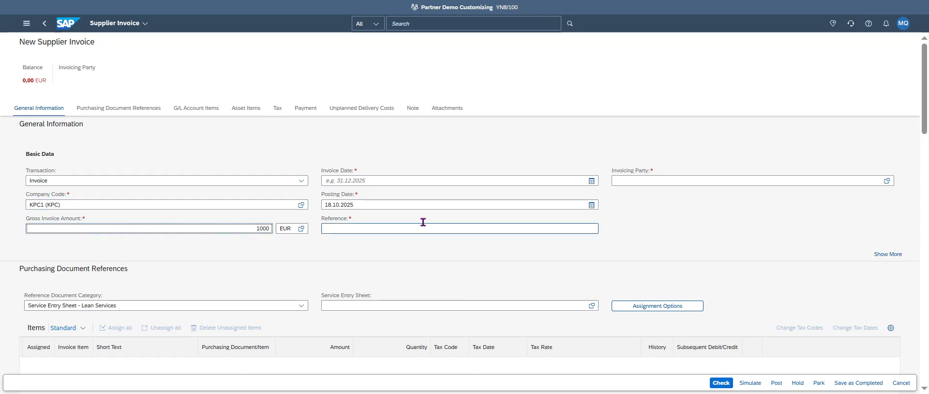
{"action": "left_click", "coordinate": [368, 207]}
{"action": "double_click", "coordinate": [368, 206]}
{"action": "key", "text": "ctrl+c"}
{"action": "left_click", "coordinate": [368, 180]}
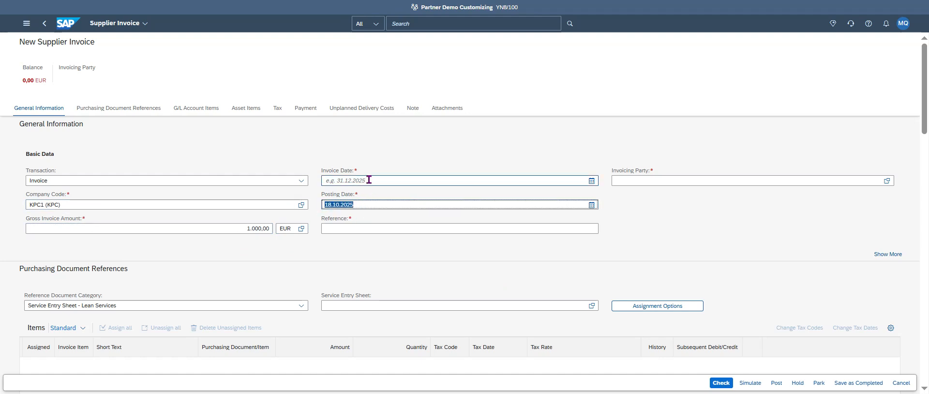
{"action": "key", "text": "ctrl+v"}
Enter 741258 as the invoice reference and choose REVEL SERVICES as the invoicing party
{"action": "left_click", "coordinate": [350, 227]}
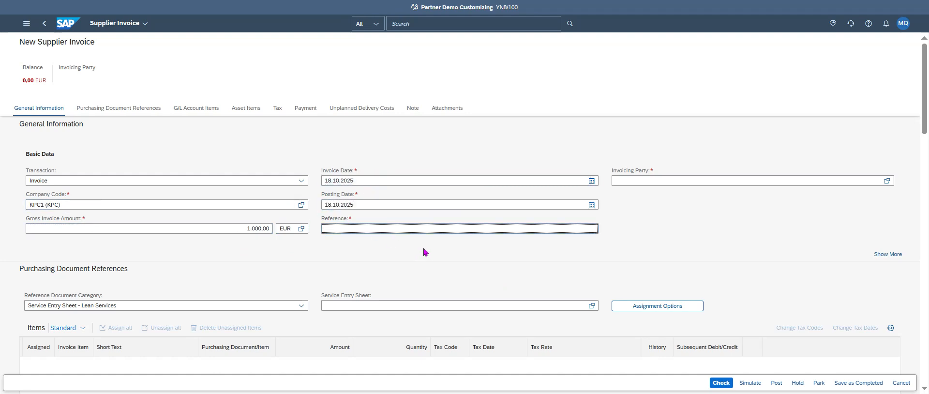
{"action": "type", "text": "741258"}
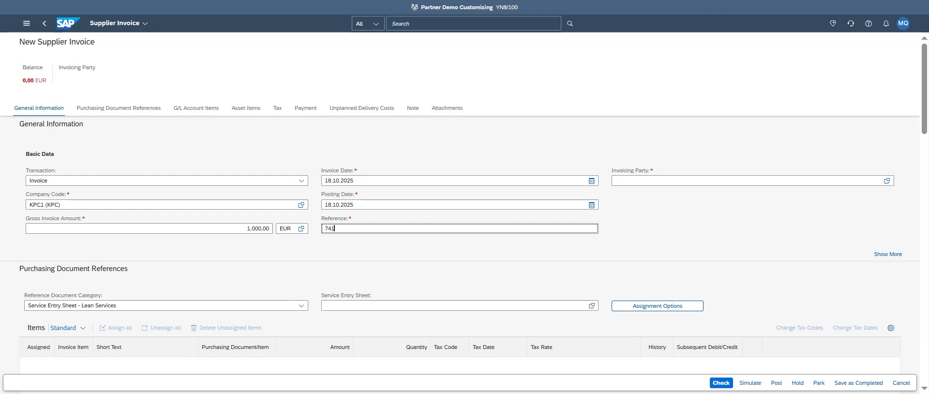
{"action": "left_click", "coordinate": [888, 181]}
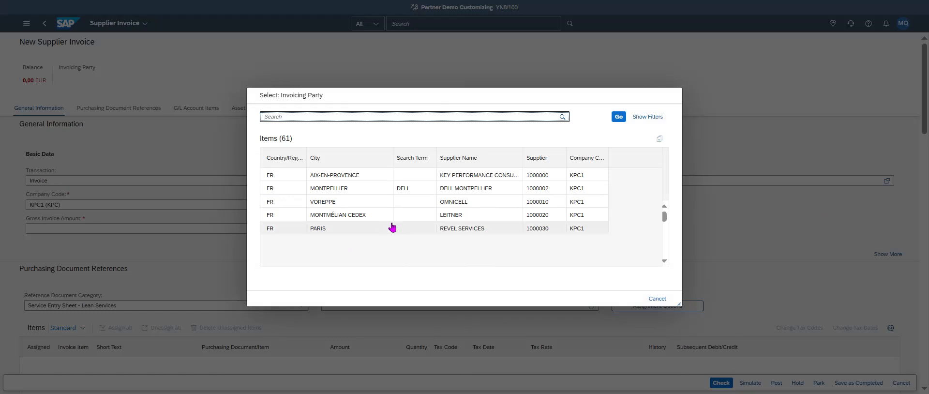
{"action": "left_click", "coordinate": [466, 235]}
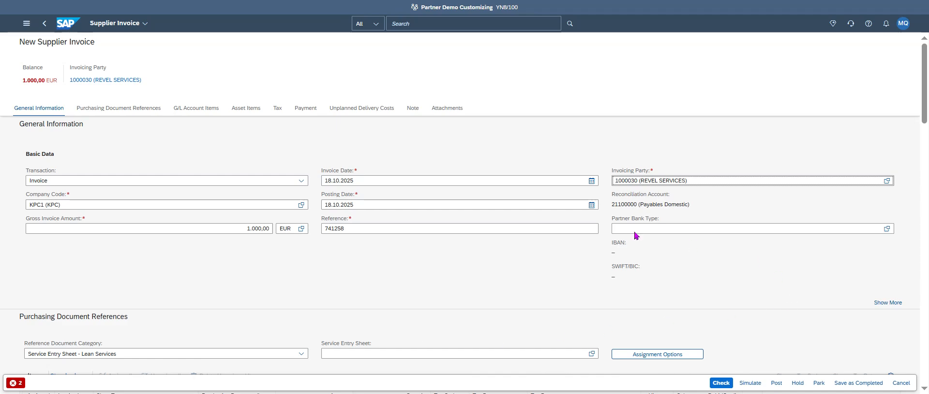
Add a G/L account item to the invoice and assign it account 61061000 (Payroll Benefits)
{"action": "left_click", "coordinate": [196, 108]}
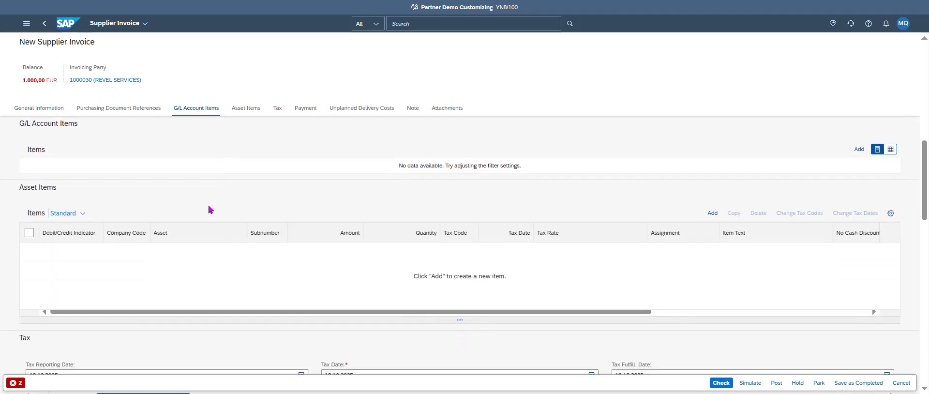
{"action": "left_click", "coordinate": [859, 150]}
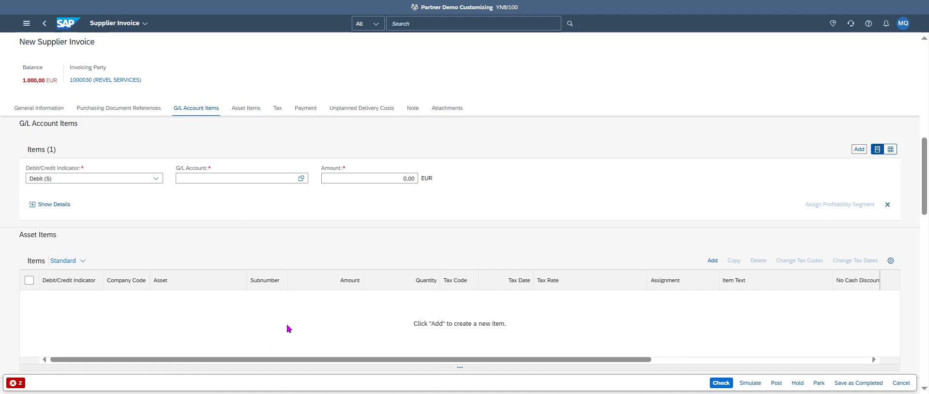
{"action": "left_click", "coordinate": [204, 177]}
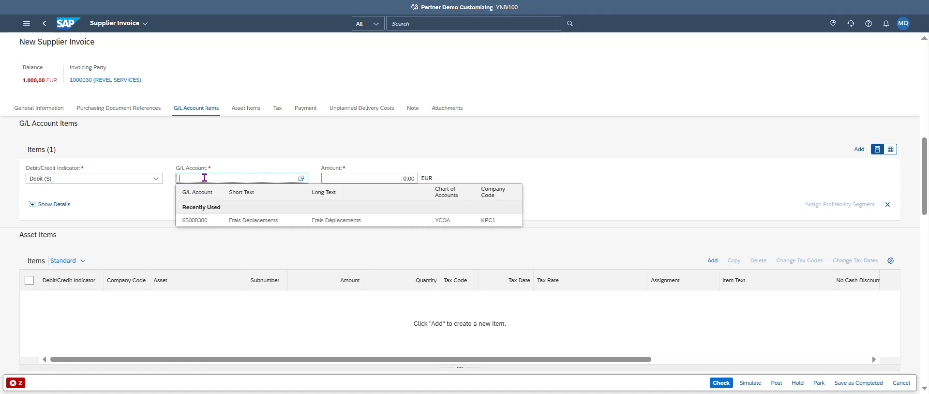
{"action": "key", "text": "ctrl+v"}
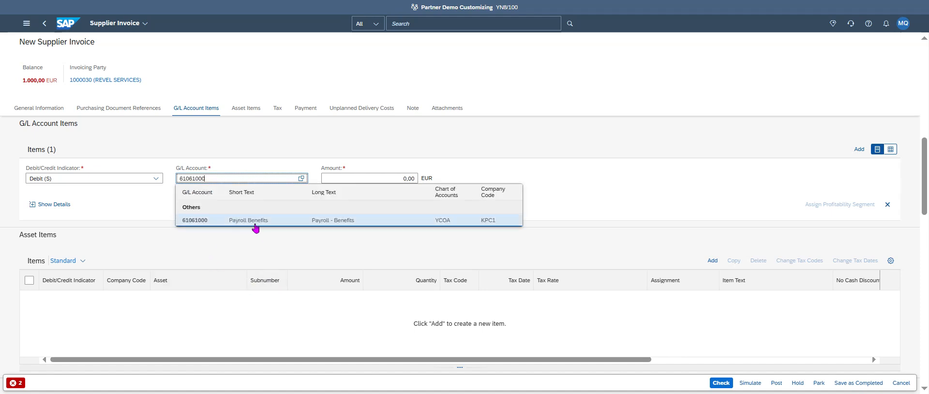
{"action": "left_click", "coordinate": [307, 219]}
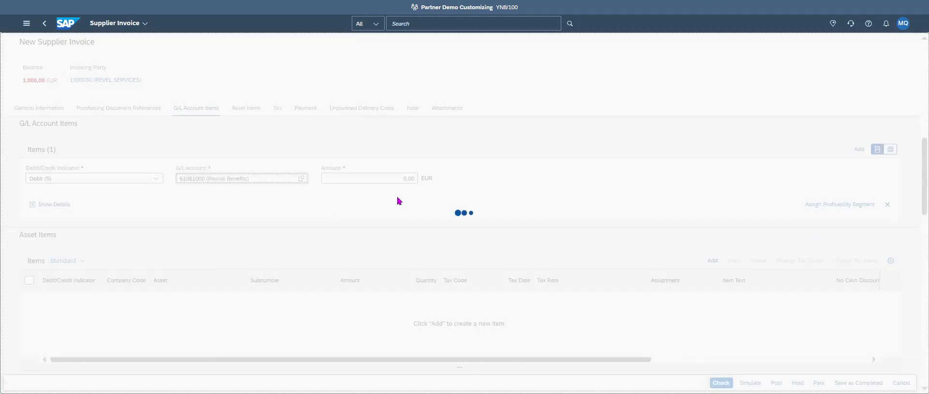
Set the Payroll Benefits item's amount to 1000 EUR and its item text to DEMO J60
{"action": "left_click", "coordinate": [381, 178]}
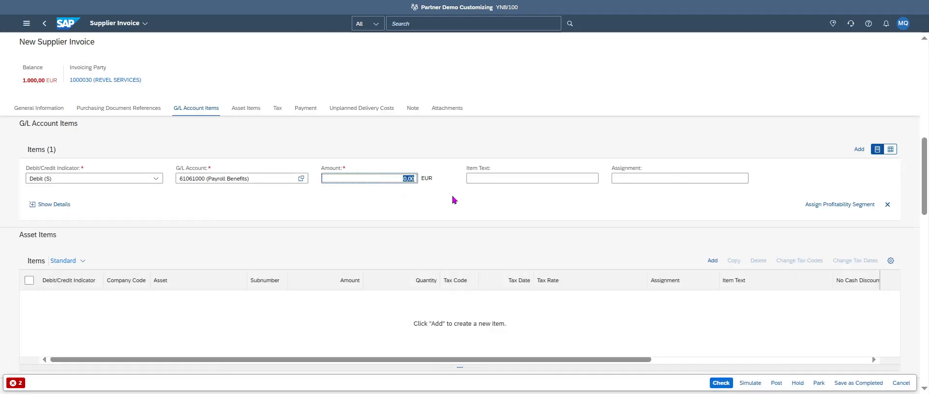
{"action": "type", "text": "1000"}
{"action": "key", "text": "Tab"}
{"action": "type", "text": "DEMO"}
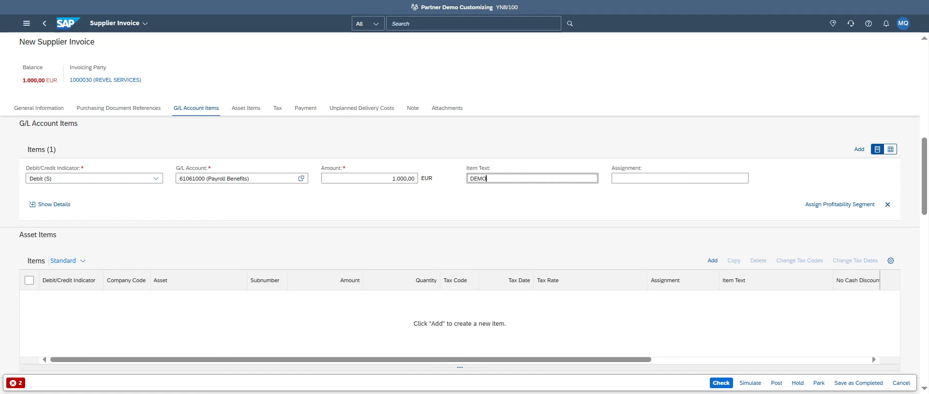
{"action": "type", "text": " J60"}
{"action": "left_click", "coordinate": [506, 248]}
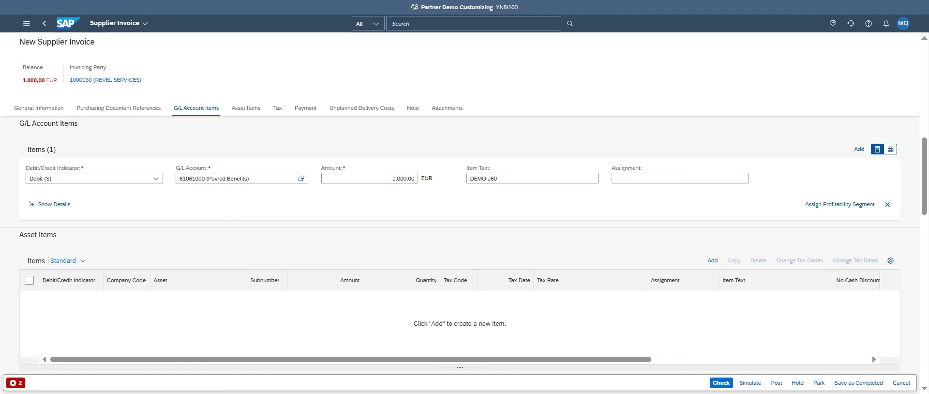
Add a second G/L account item and expand its details
{"action": "left_click", "coordinate": [859, 150]}
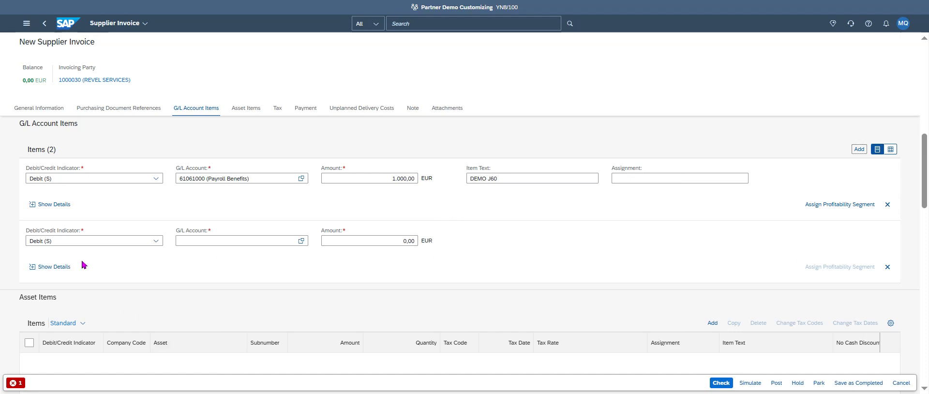
{"action": "left_click", "coordinate": [60, 267]}
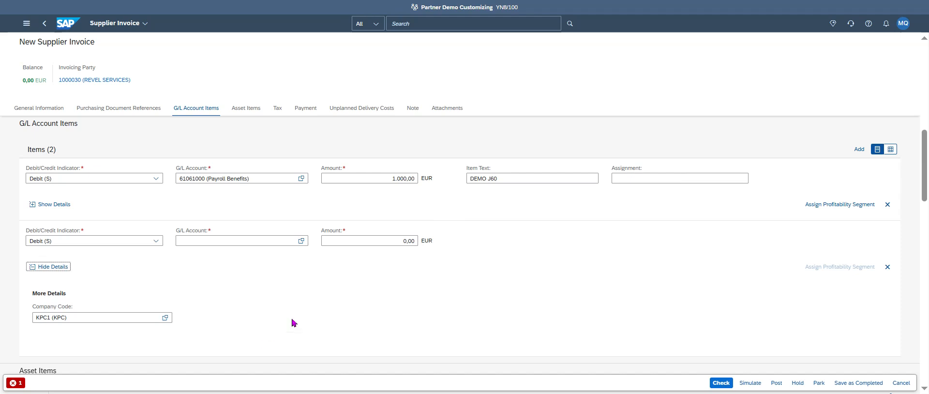
Expand the details of the Payroll Benefits item and examine its account assignment fields
{"action": "left_click", "coordinate": [62, 205]}
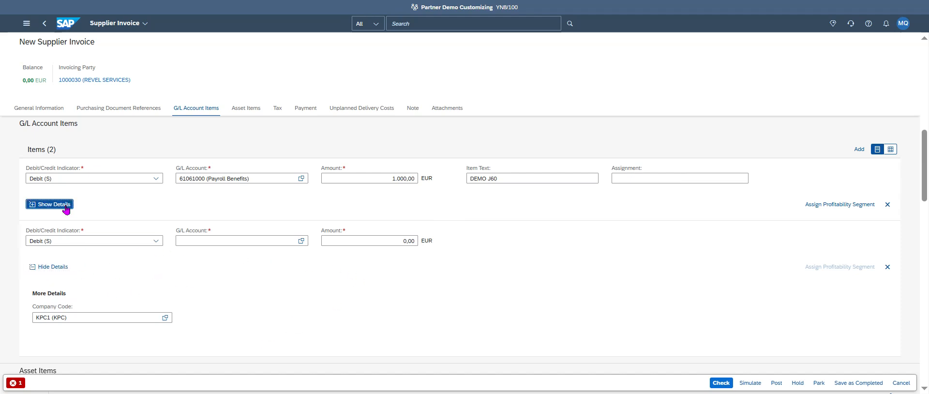
{"action": "scroll", "coordinate": [545, 228], "scroll_direction": "down", "scroll_amount": 1}
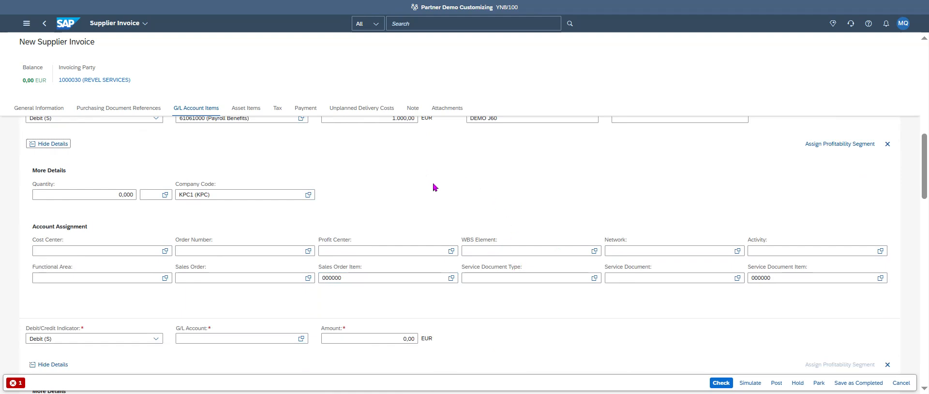
{"action": "scroll", "coordinate": [436, 189], "scroll_direction": "up", "scroll_amount": 1}
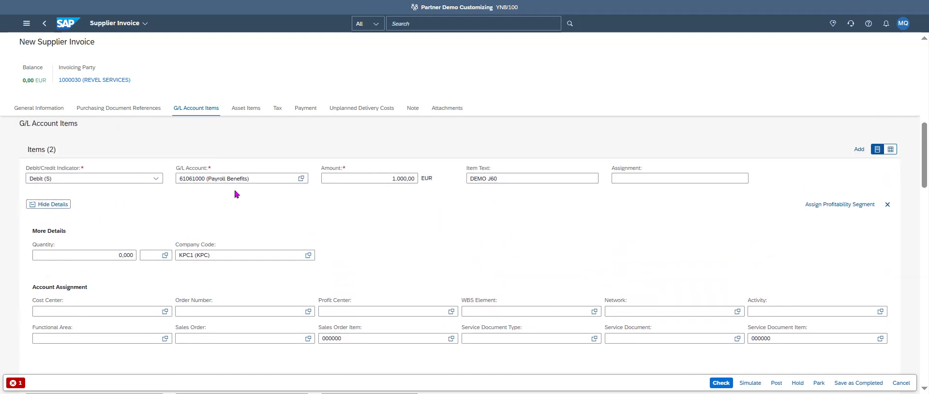
{"action": "scroll", "coordinate": [489, 218], "scroll_direction": "down", "scroll_amount": 2}
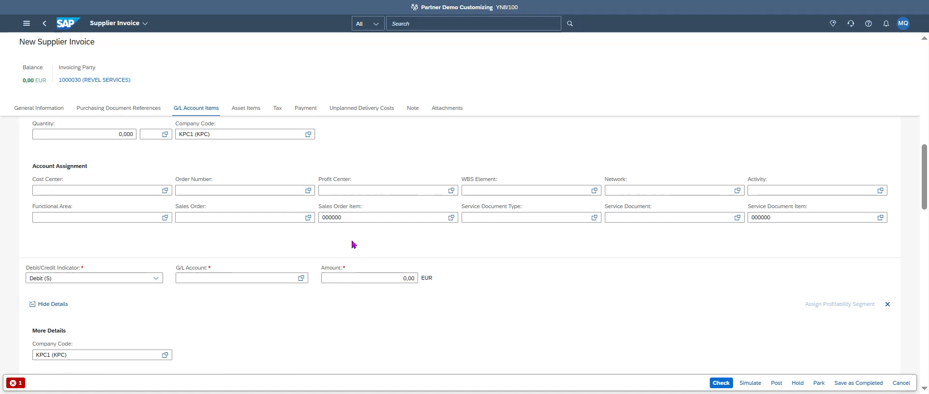
Leave the account selection without choosing an account and remove the empty second G/L account item
{"action": "left_click", "coordinate": [300, 278]}
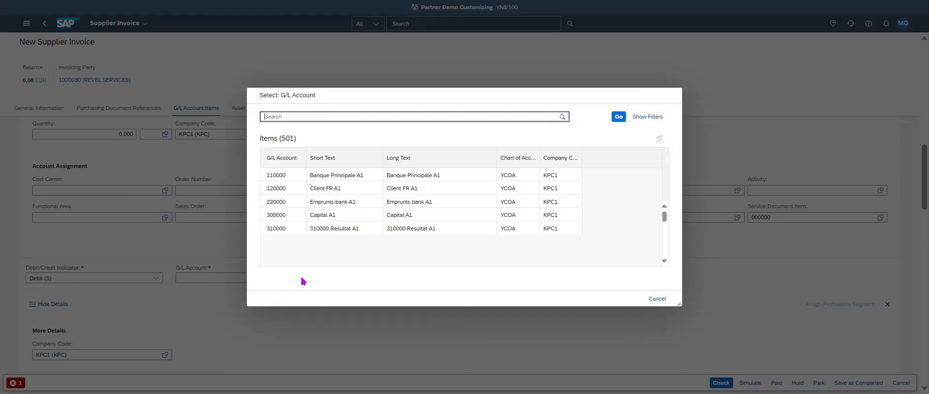
{"action": "left_click", "coordinate": [656, 299]}
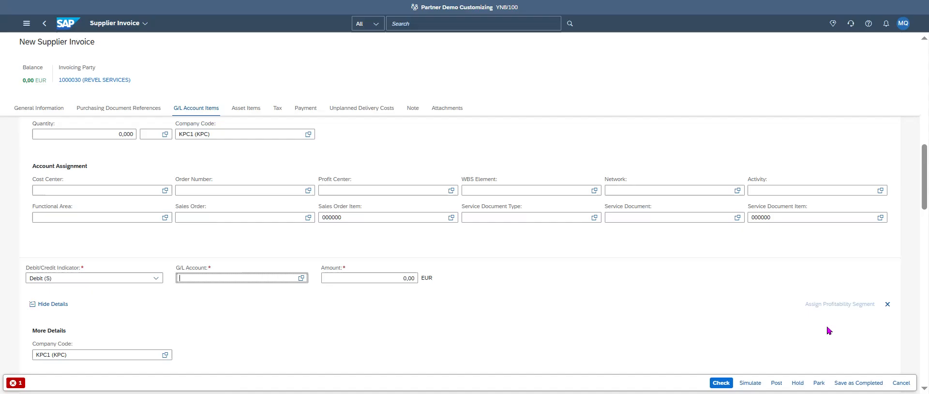
{"action": "left_click", "coordinate": [888, 304]}
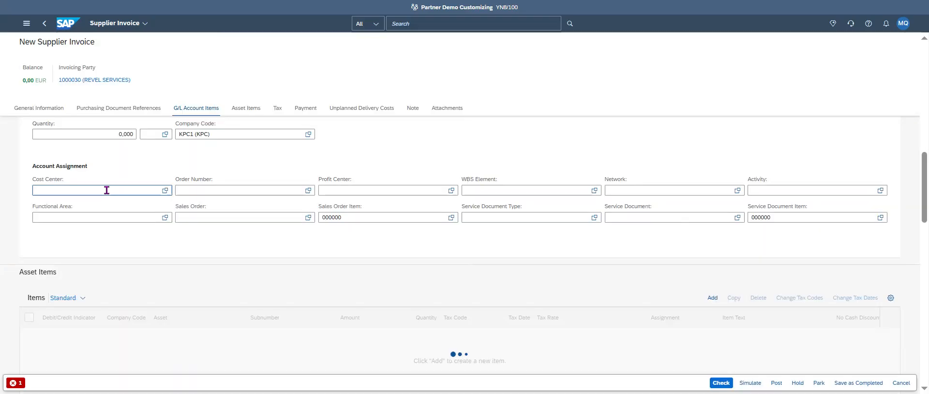
Assign cost center 12101201 (Real estate Service) to the Payroll Benefits item and run the invoice check
{"action": "left_click", "coordinate": [104, 190]}
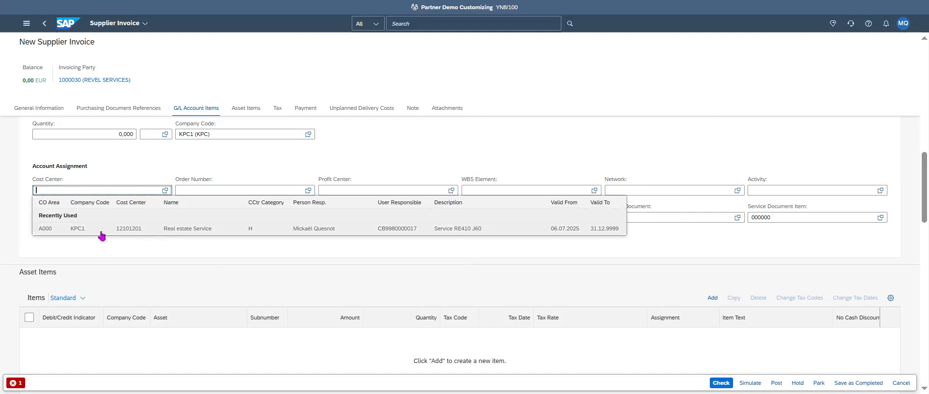
{"action": "left_click", "coordinate": [148, 234]}
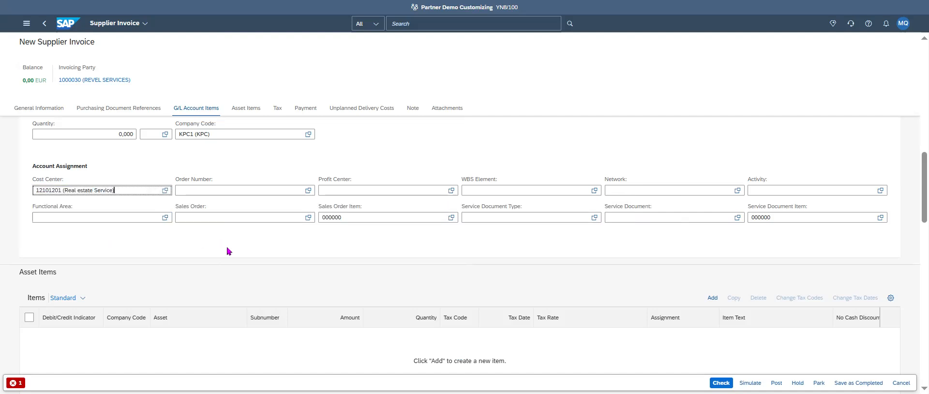
{"action": "scroll", "coordinate": [229, 250], "scroll_direction": "up", "scroll_amount": 3}
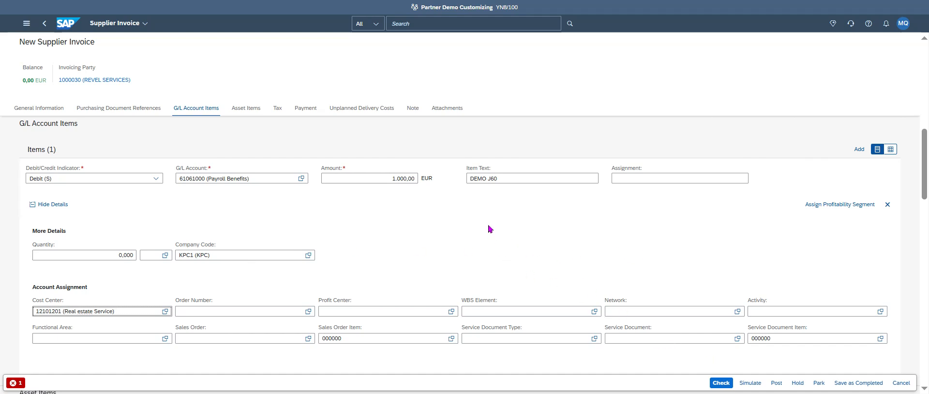
{"action": "left_click", "coordinate": [721, 383]}
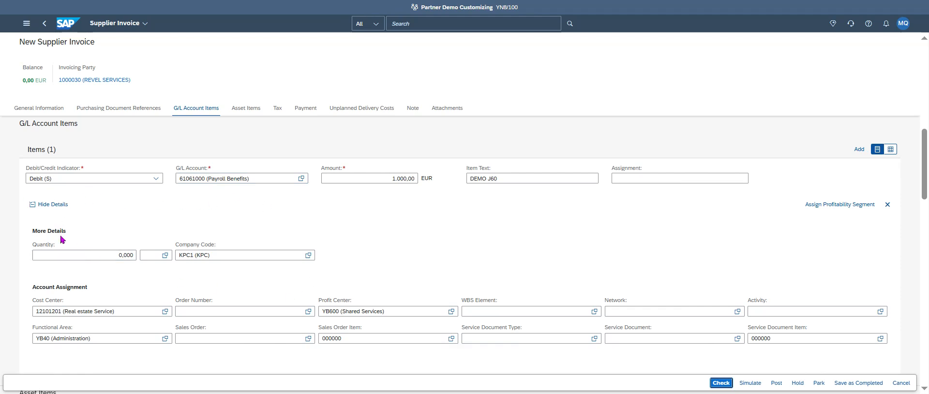
{"action": "left_click", "coordinate": [50, 209]}
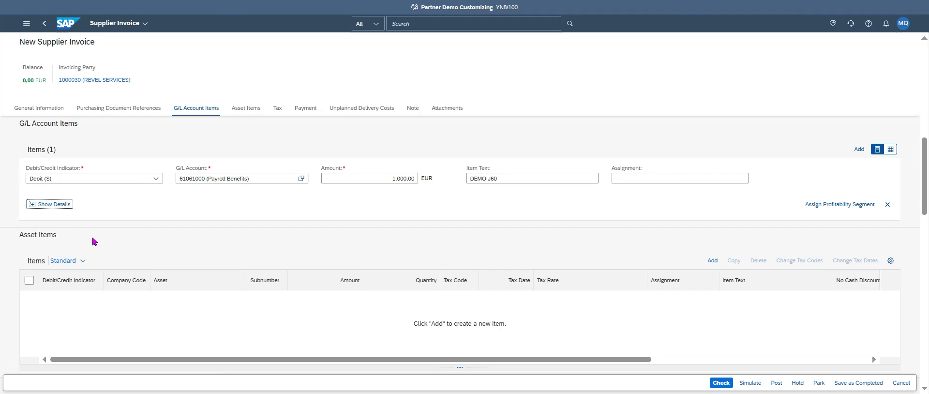
{"action": "left_click", "coordinate": [55, 208]}
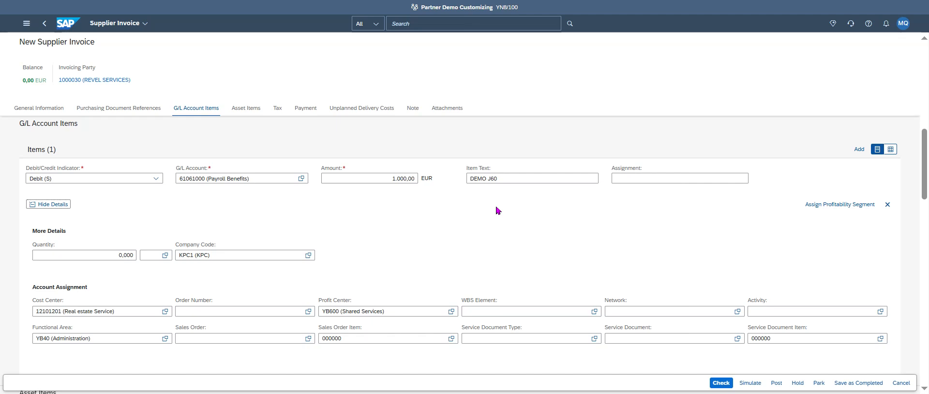
Add a tax item with tax code V0 (No input VAT) and check the invoice
{"action": "left_click", "coordinate": [280, 111]}
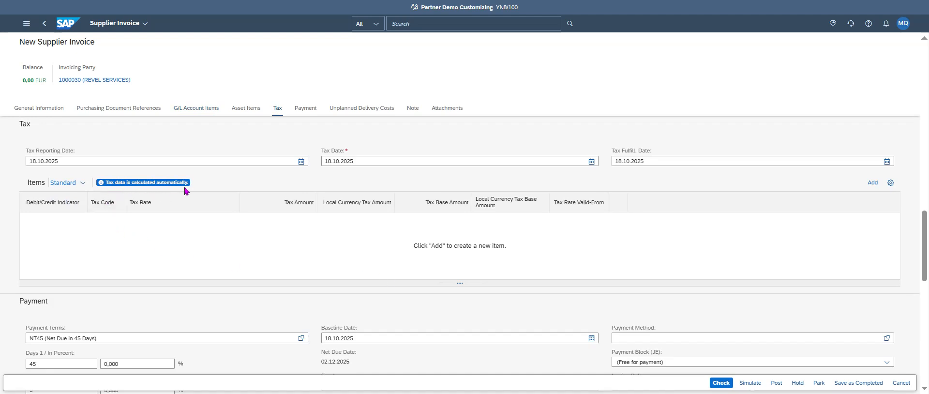
{"action": "left_click", "coordinate": [873, 182]}
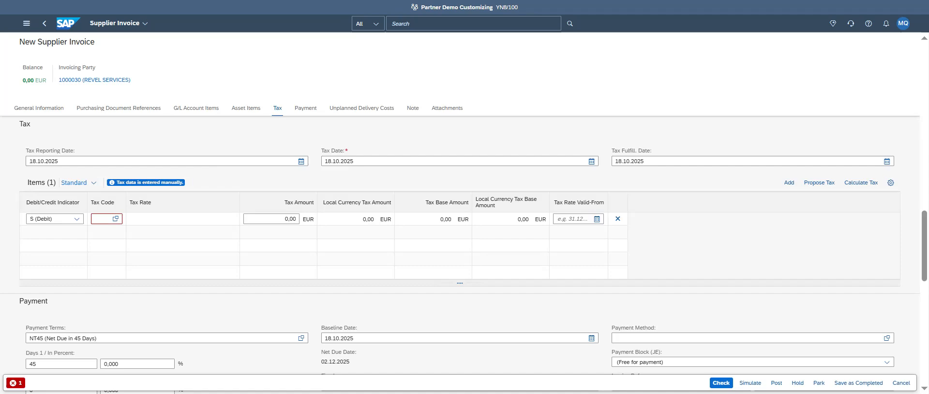
{"action": "left_click", "coordinate": [115, 218]}
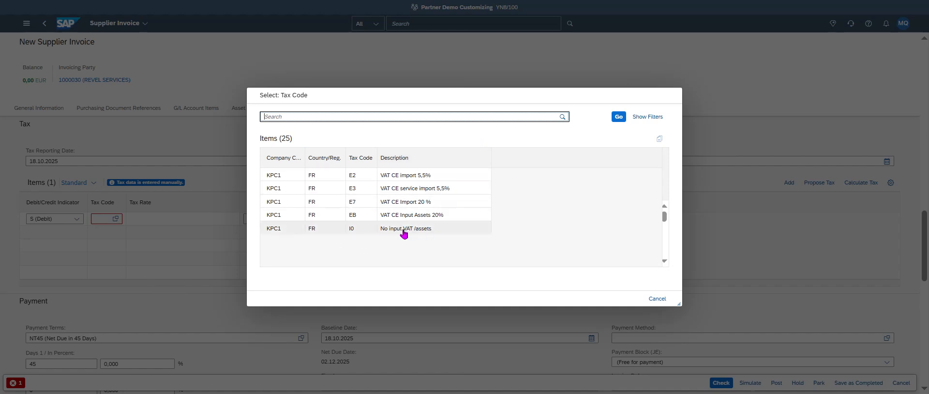
{"action": "scroll", "coordinate": [639, 224], "scroll_direction": "down", "scroll_amount": 5}
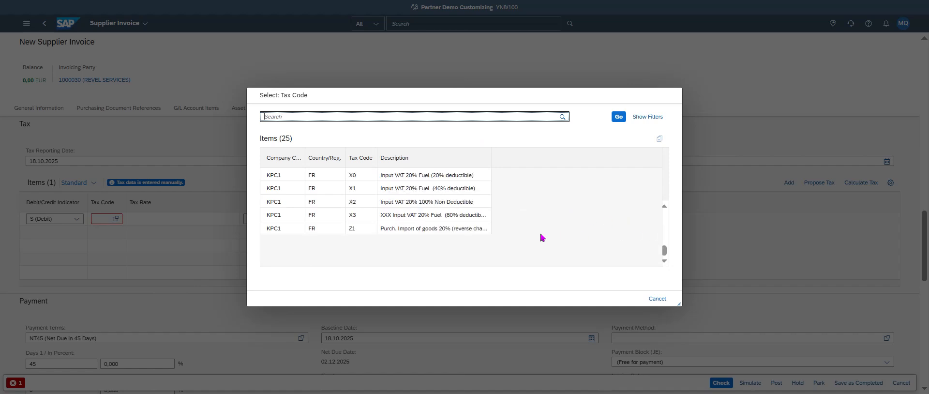
{"action": "scroll", "coordinate": [528, 237], "scroll_direction": "up", "scroll_amount": 2}
{"action": "scroll", "coordinate": [484, 234], "scroll_direction": "down", "scroll_amount": 2}
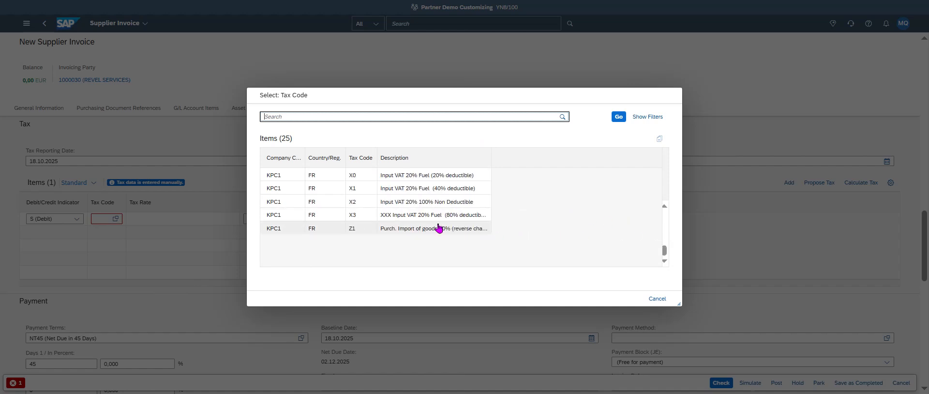
{"action": "scroll", "coordinate": [441, 227], "scroll_direction": "up", "scroll_amount": 3}
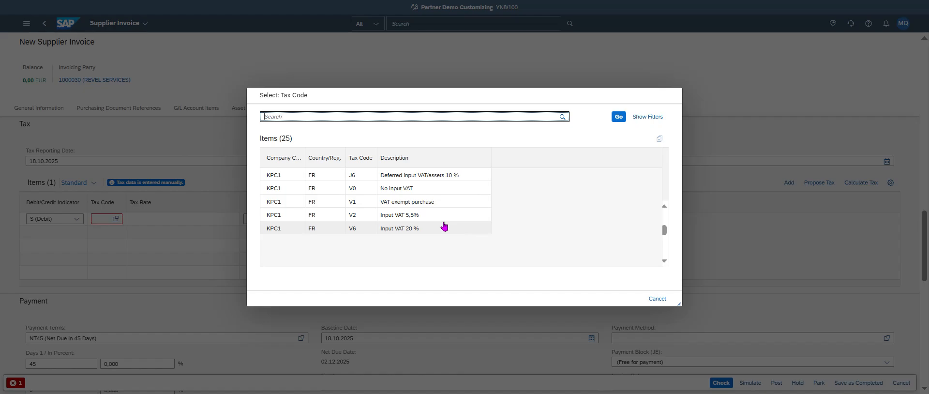
{"action": "left_click", "coordinate": [438, 188]}
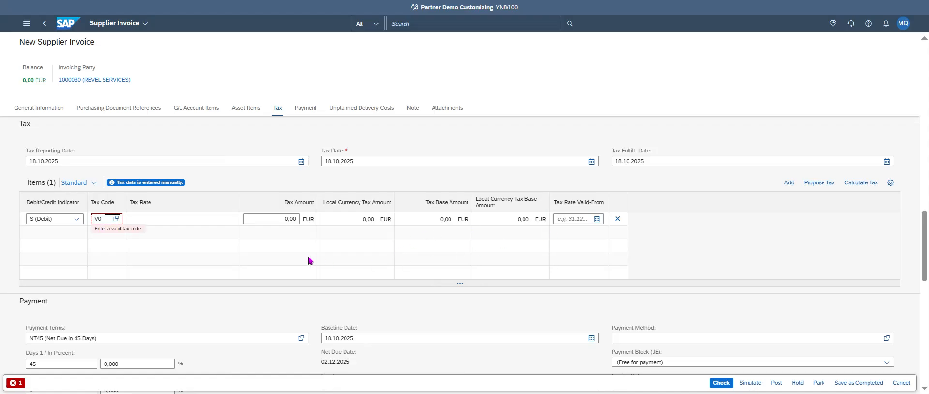
{"action": "key", "text": "Tab"}
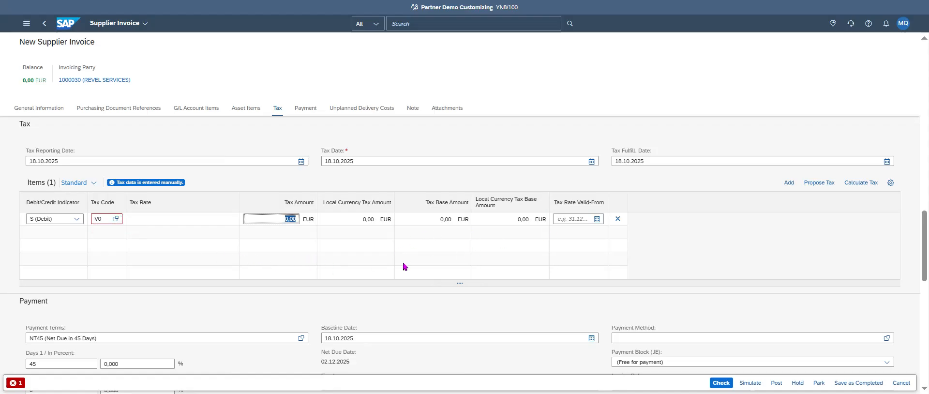
{"action": "left_click", "coordinate": [721, 382]}
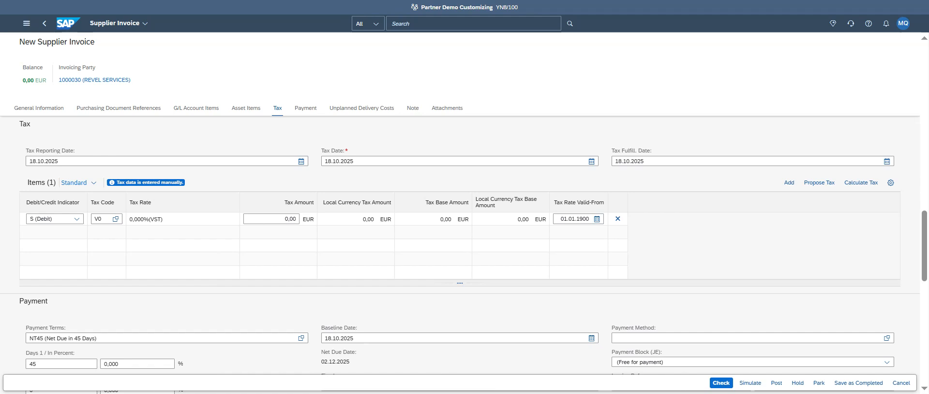
Review the entered invoice data from general information to payment, recheck the invoice and try to simulate its posting
{"action": "scroll", "coordinate": [252, 324], "scroll_direction": "down", "scroll_amount": 1}
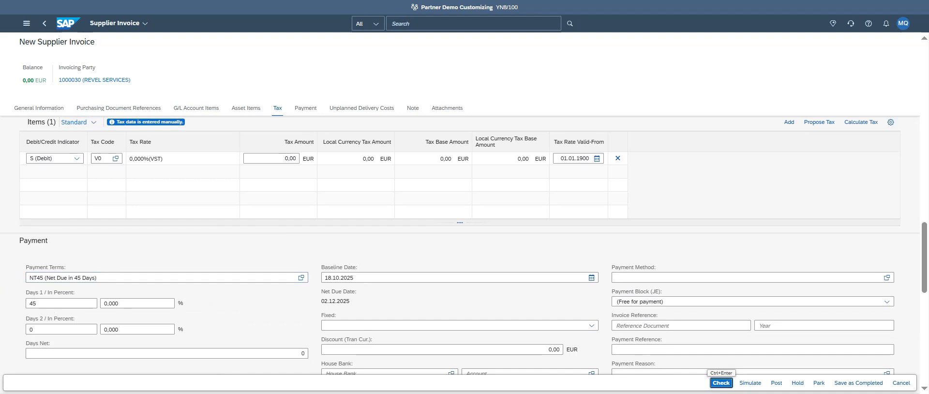
{"action": "scroll", "coordinate": [224, 289], "scroll_direction": "up", "scroll_amount": 15}
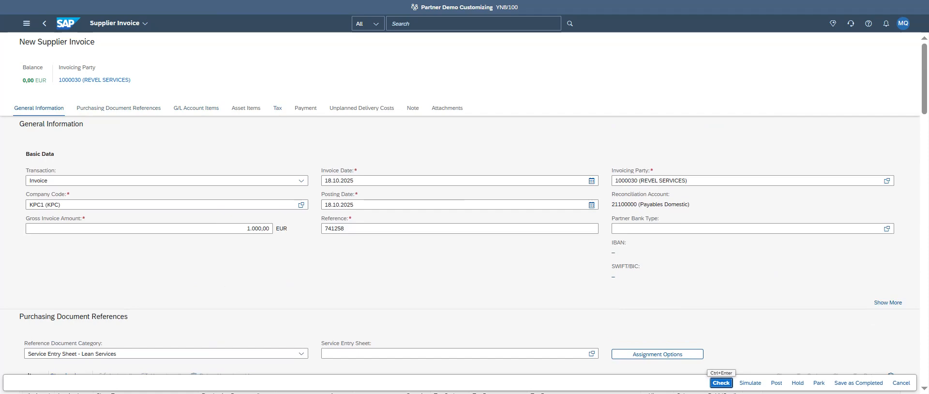
{"action": "scroll", "coordinate": [527, 258], "scroll_direction": "down", "scroll_amount": 10}
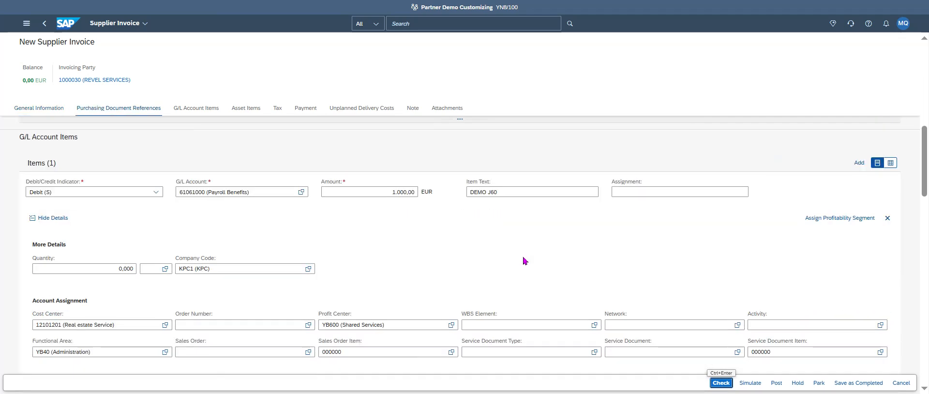
{"action": "scroll", "coordinate": [525, 260], "scroll_direction": "down", "scroll_amount": 1}
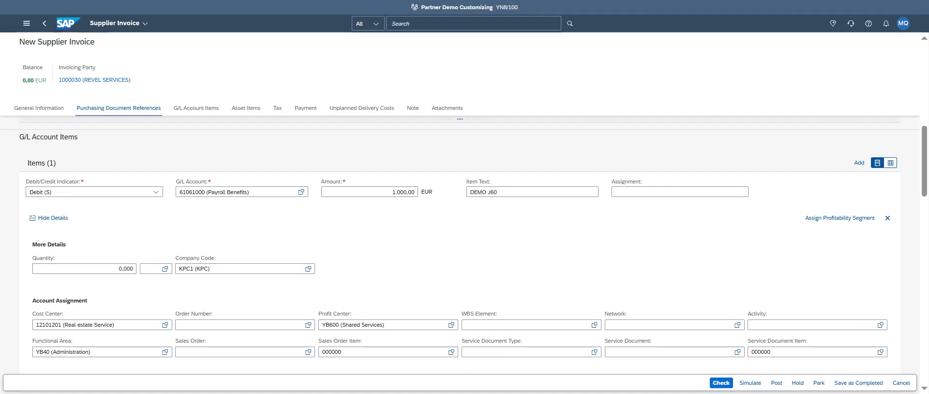
{"action": "left_click", "coordinate": [722, 383]}
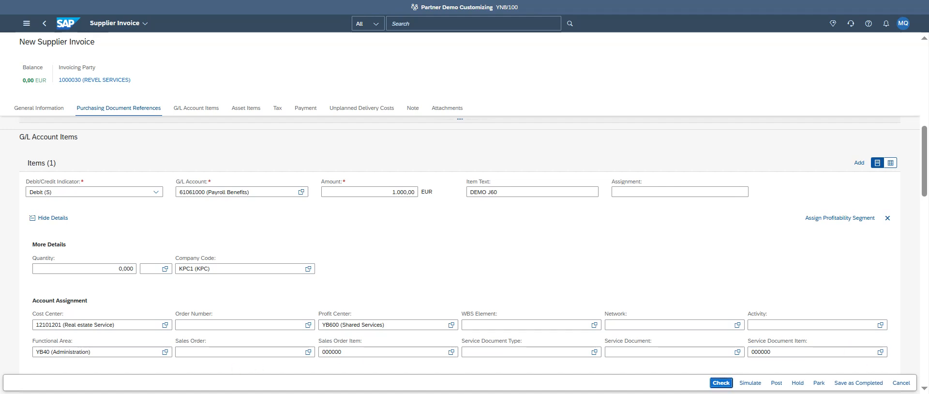
{"action": "left_click", "coordinate": [751, 384]}
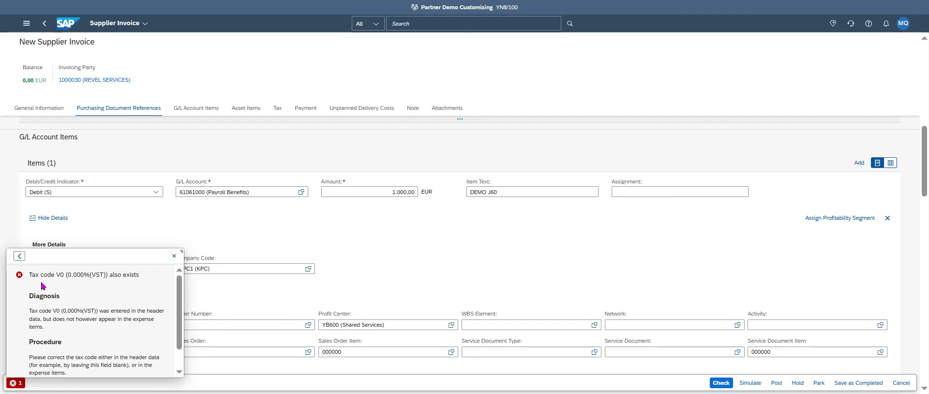
Dismiss the tax code error details and remove the V0 tax item from the invoice
{"action": "left_click", "coordinate": [174, 256]}
{"action": "left_click", "coordinate": [278, 110]}
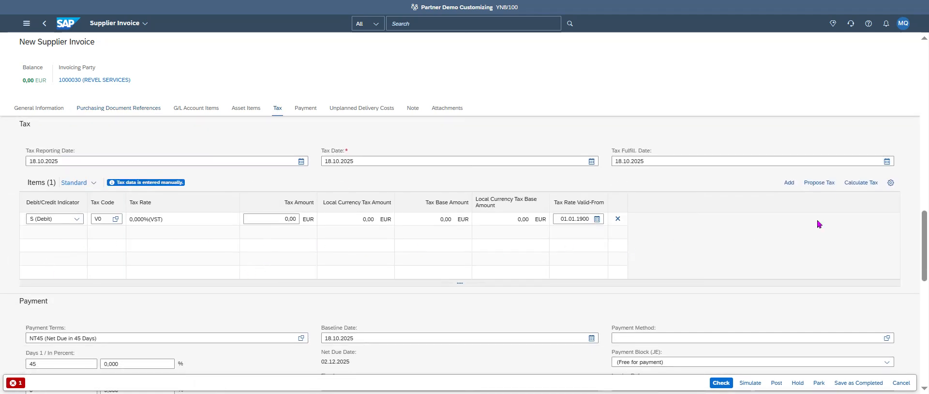
{"action": "left_click", "coordinate": [619, 219]}
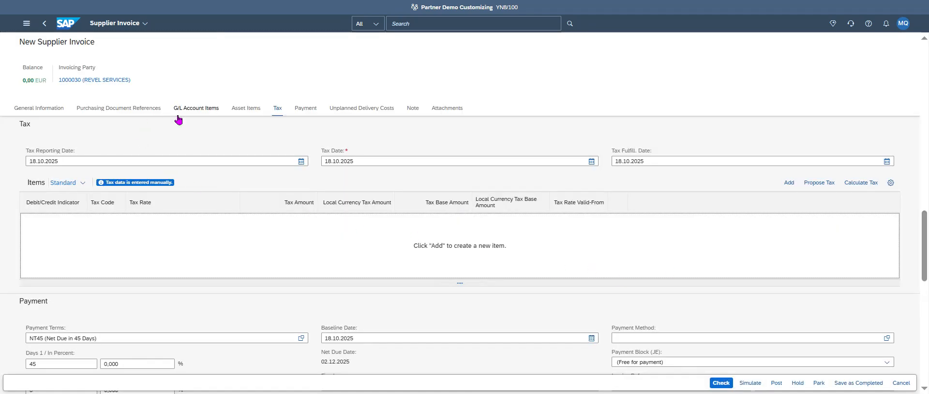
Collapse the details of the Payroll Benefits G/L item and simulate the invoice posting
{"action": "left_click", "coordinate": [210, 114]}
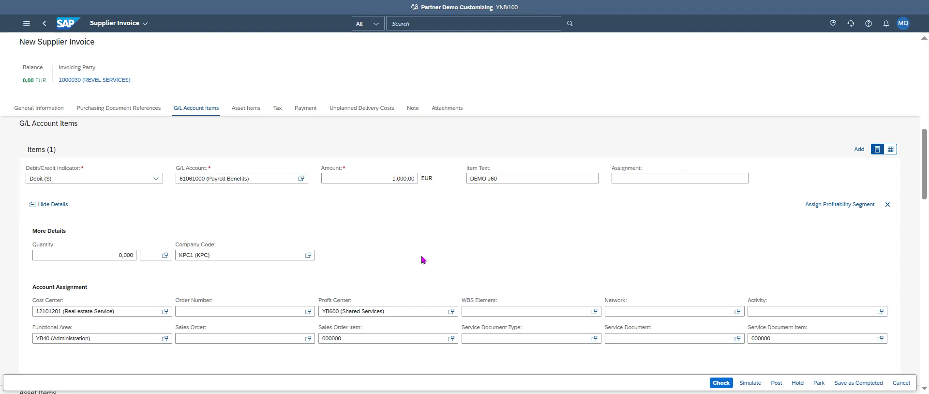
{"action": "left_click", "coordinate": [67, 207]}
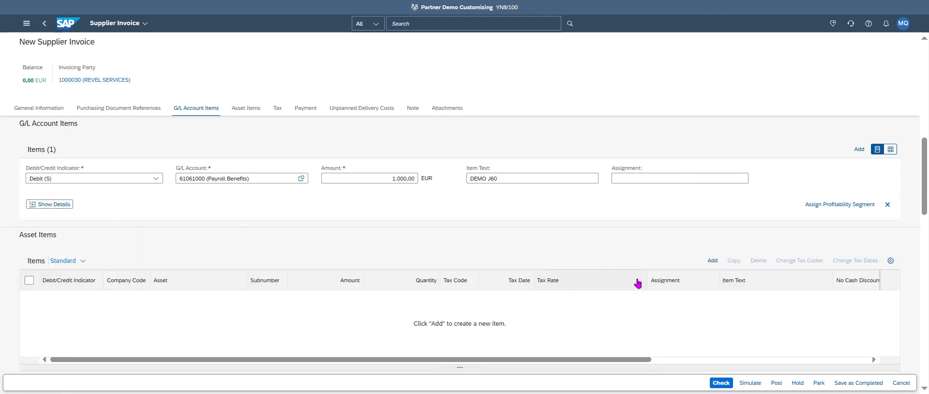
{"action": "left_click", "coordinate": [751, 383]}
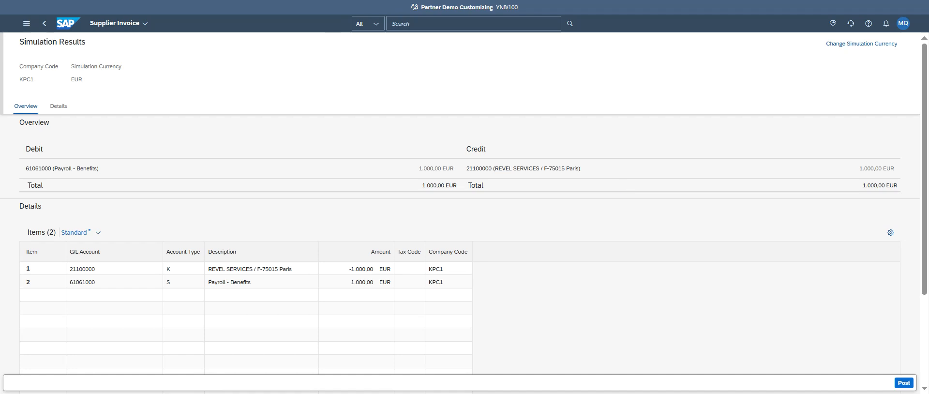
Post the simulated supplier invoice and decline creating another one
{"action": "left_click", "coordinate": [904, 383]}
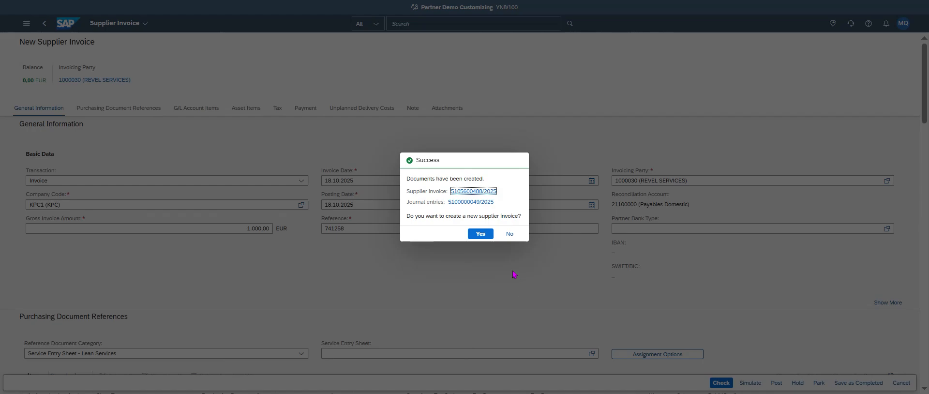
{"action": "left_click", "coordinate": [510, 234]}
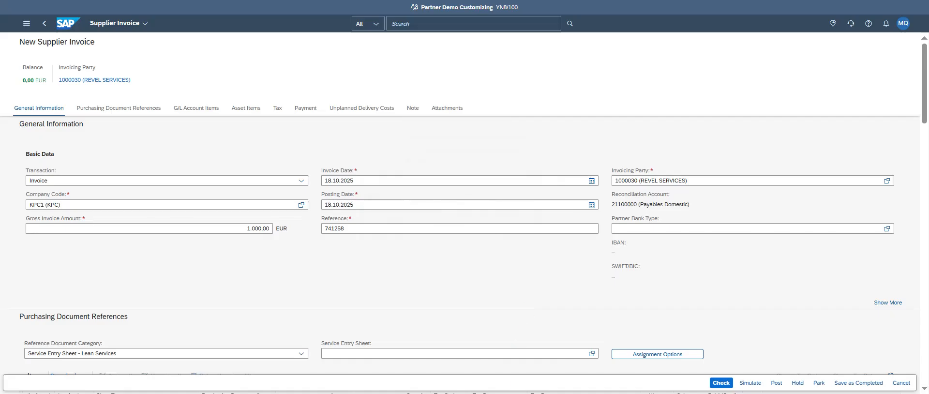